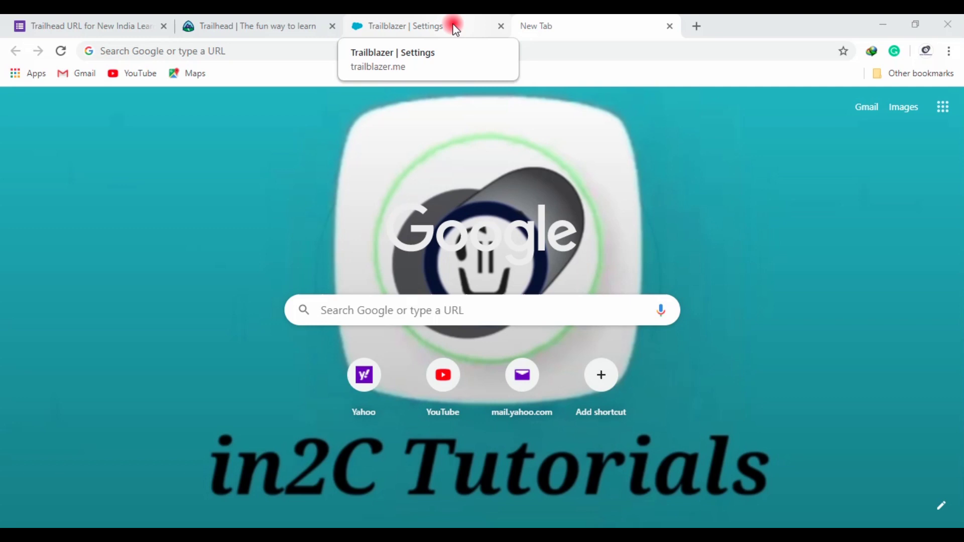
# Look up the connected email address under Email Accounts in Trailblazer.me Settings
pyautogui.click(296, 20)
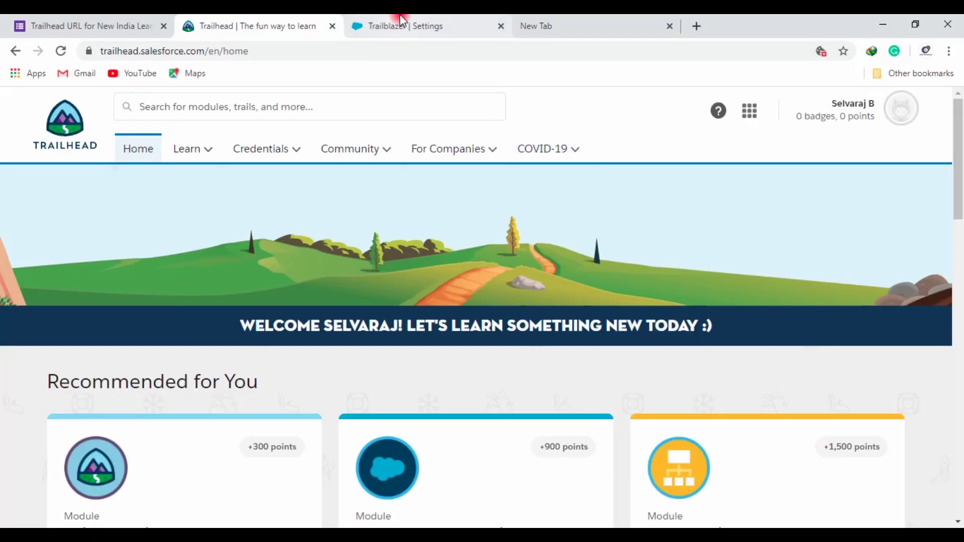
pyautogui.click(401, 20)
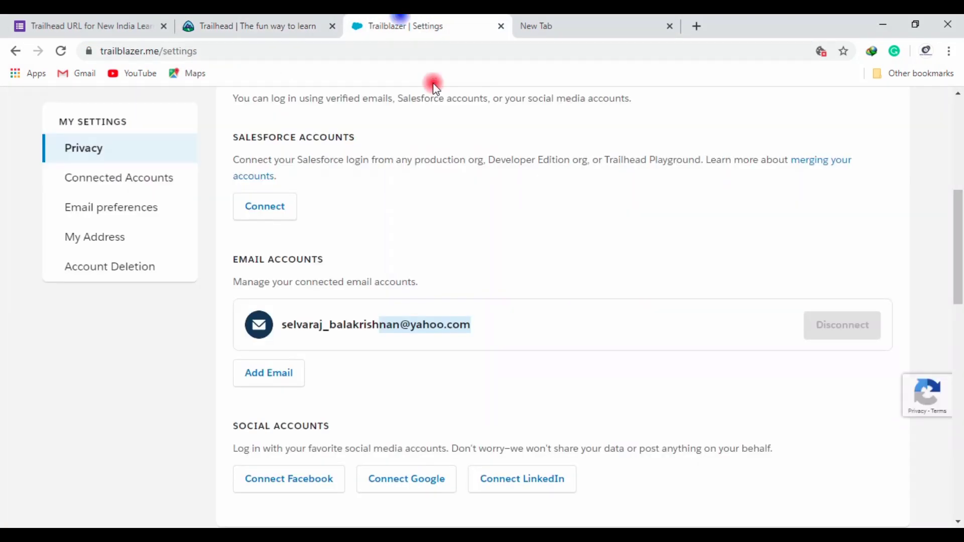
pyautogui.click(489, 319)
pyautogui.moveTo(490, 319); pyautogui.dragTo(412, 327)
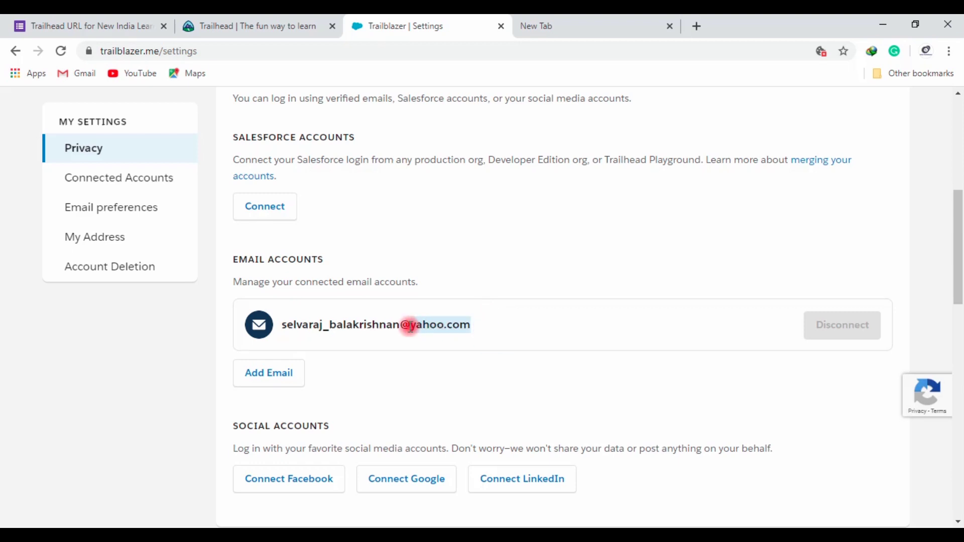
pyautogui.click(493, 327)
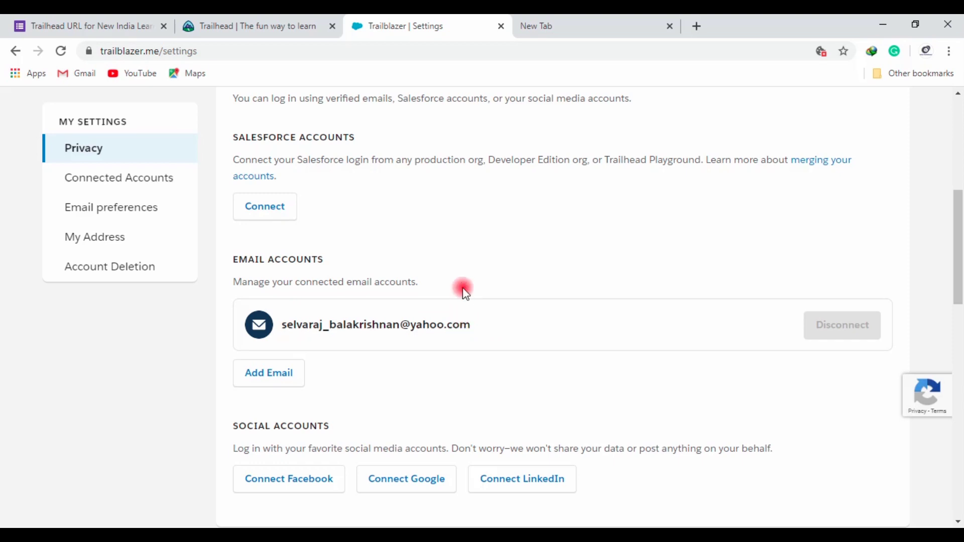
pyautogui.doubleClick(481, 335)
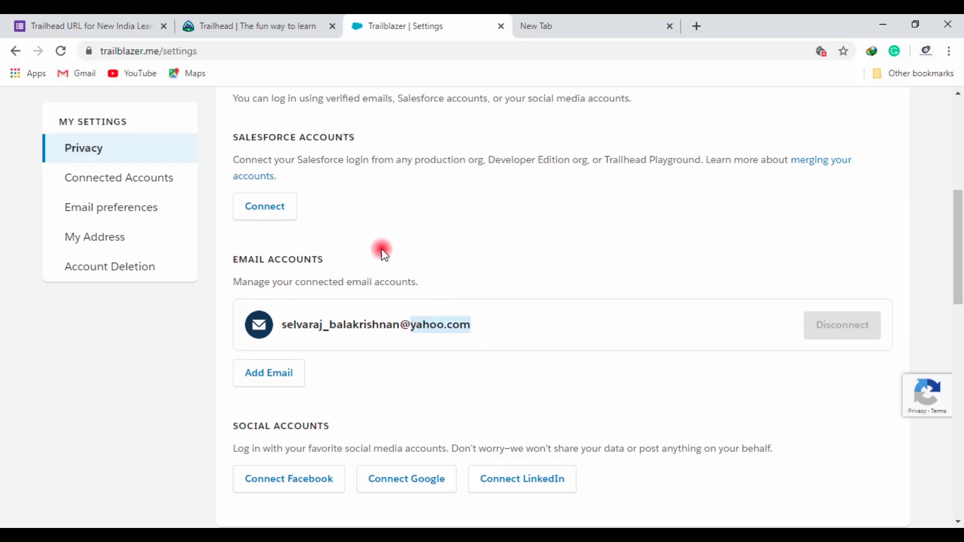
pyautogui.scroll(7, 380, 241)
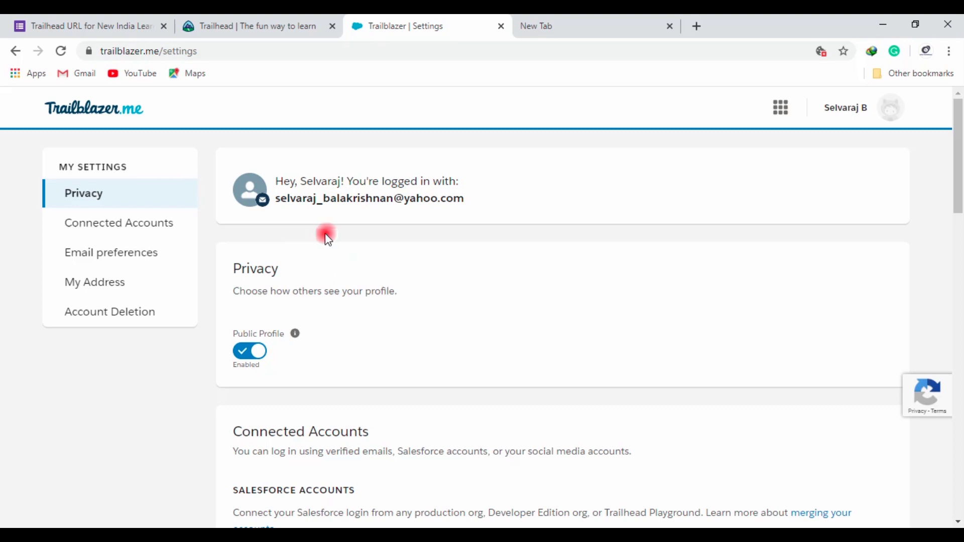
# Review the registration form's email questions, noting the Gmail requirement
pyautogui.click(75, 19)
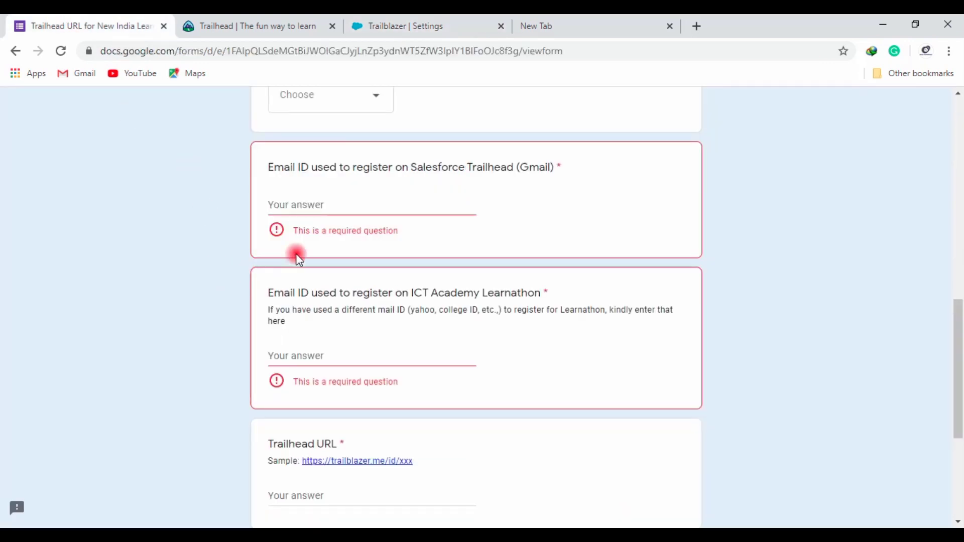
pyautogui.scroll(11, 366, 243)
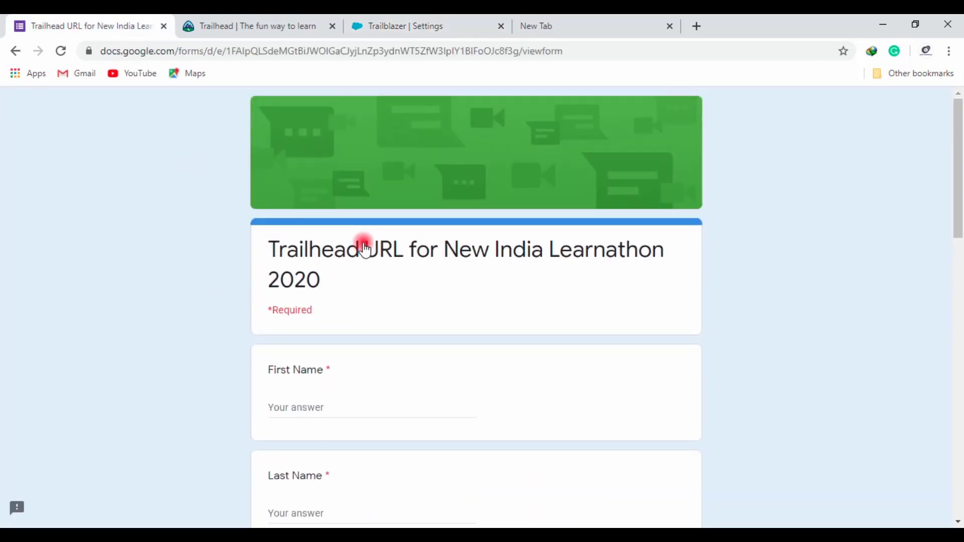
pyautogui.scroll(-8, 365, 248)
pyautogui.scroll(-3, 367, 261)
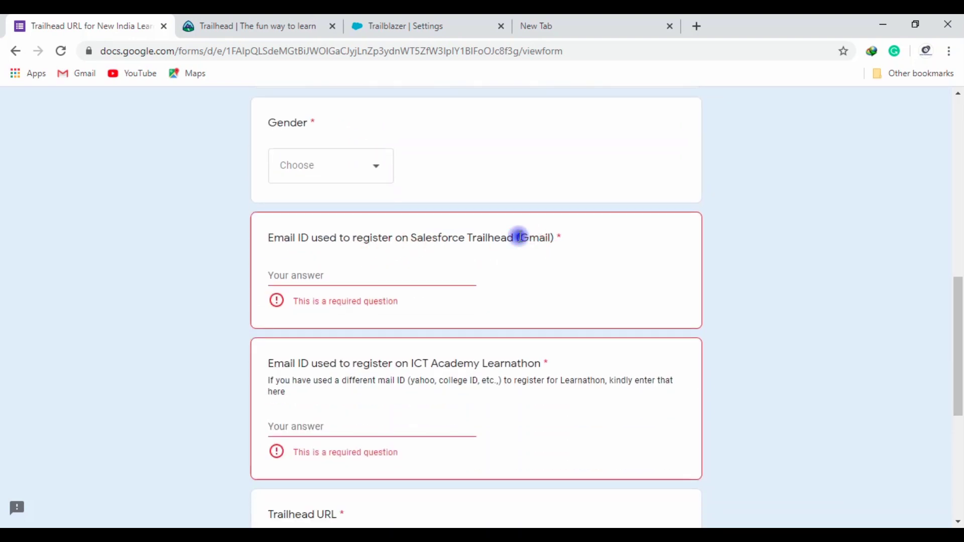
pyautogui.moveTo(519, 236)
pyautogui.mouseDown()
pyautogui.moveTo(552, 237)
pyautogui.moveTo(518, 239)
pyautogui.mouseUp()
pyautogui.click(550, 239)
# Recheck the connected email on the Trailblazer settings page, then return to the form
pyautogui.click(415, 25)
pyautogui.scroll(-8, 351, 321)
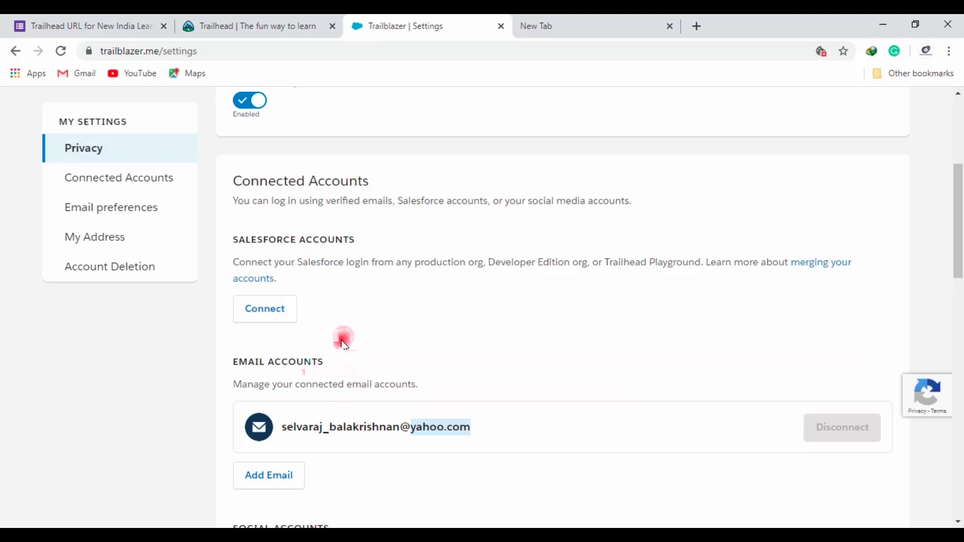
pyautogui.click(479, 256)
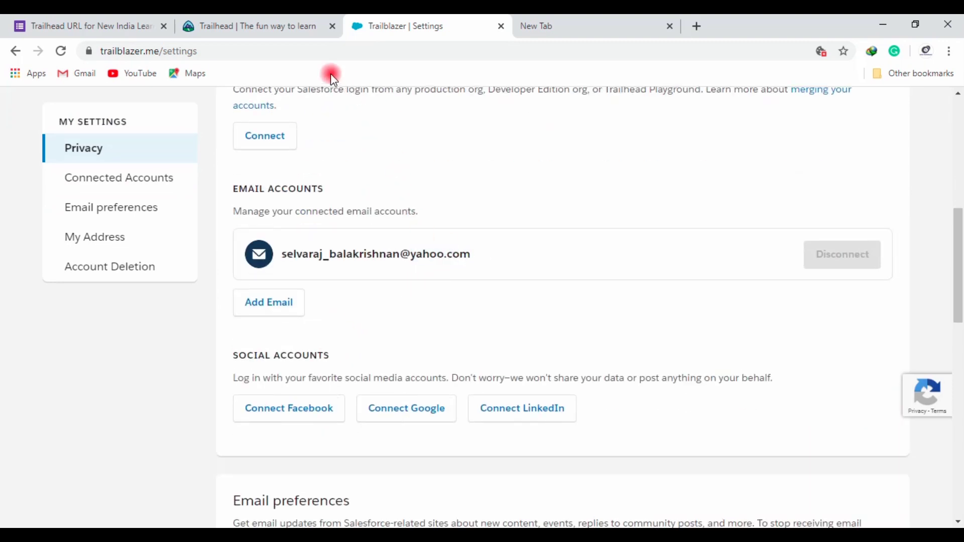
pyautogui.click(194, 23)
pyautogui.click(119, 23)
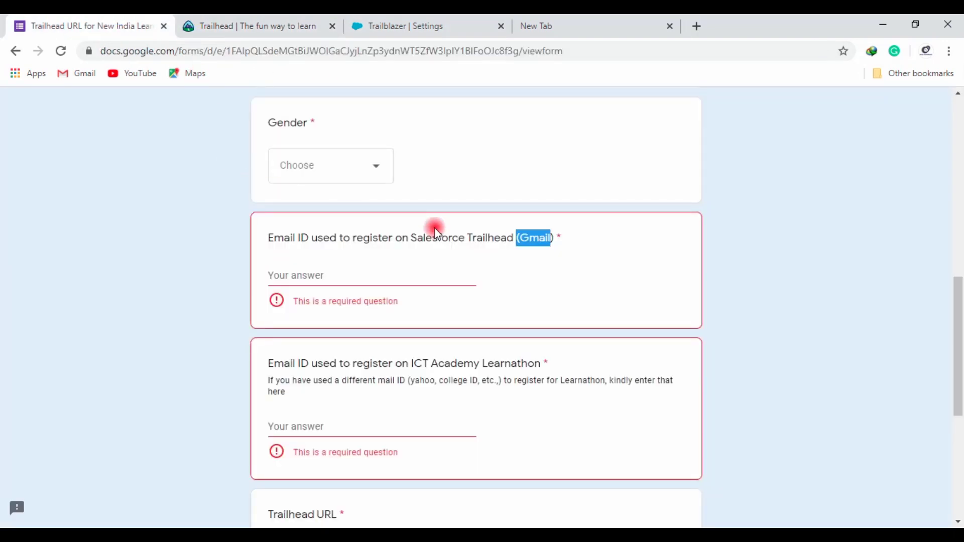
# Try both email answer fields, scroll down to Submit, and bring up Chrome's main menu
pyautogui.click(405, 280)
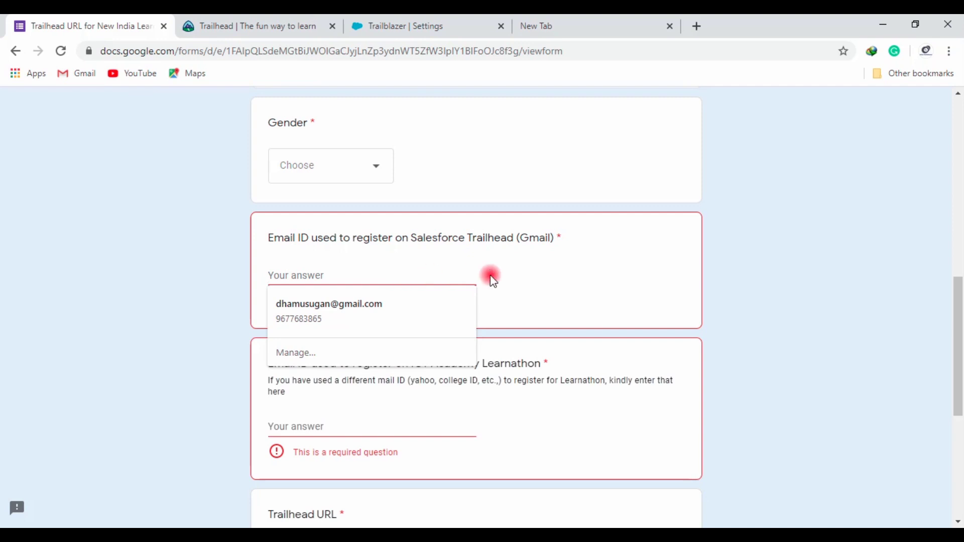
pyautogui.click(522, 282)
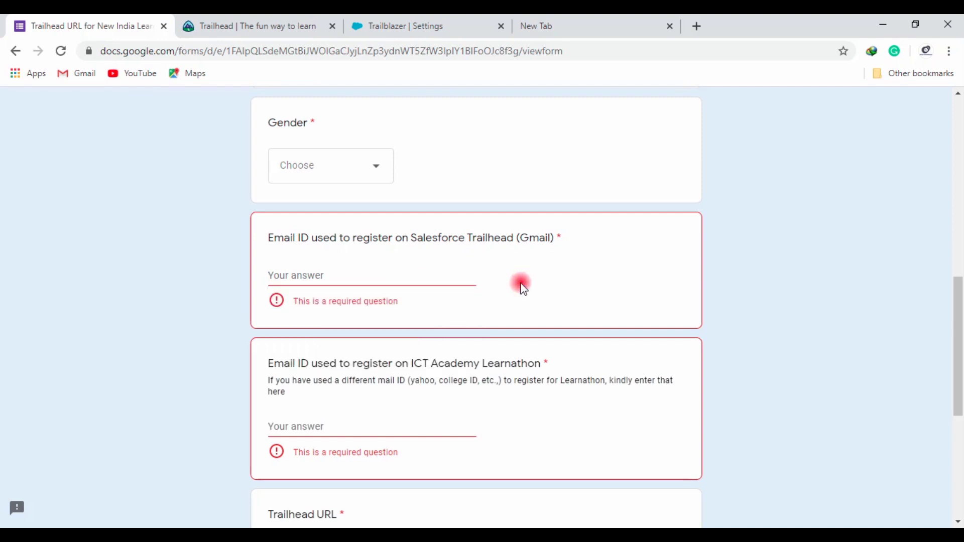
pyautogui.scroll(-3, 523, 288)
pyautogui.click(357, 288)
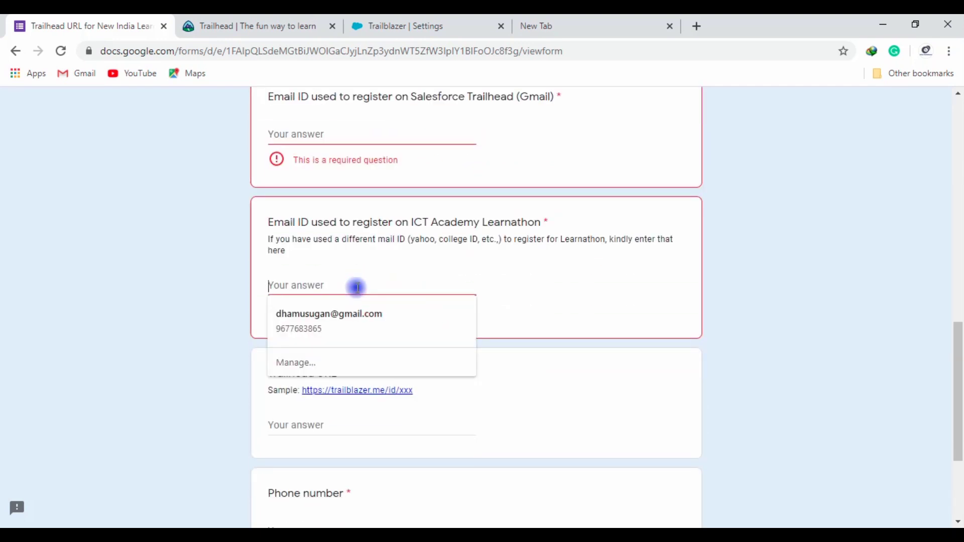
pyautogui.scroll(-4, 501, 275)
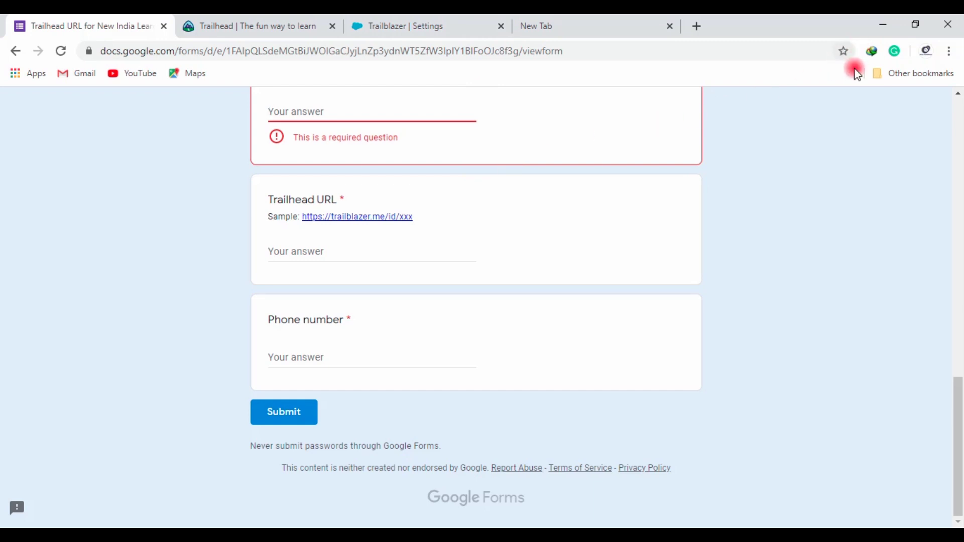
pyautogui.click(949, 50)
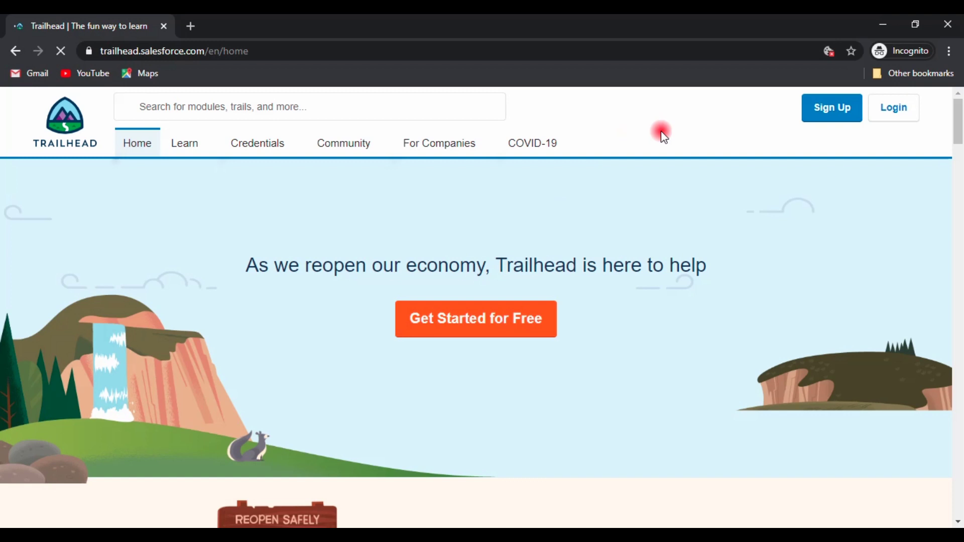
# Begin Trailhead sign-up and choose to continue with a Google account
pyautogui.click(833, 106)
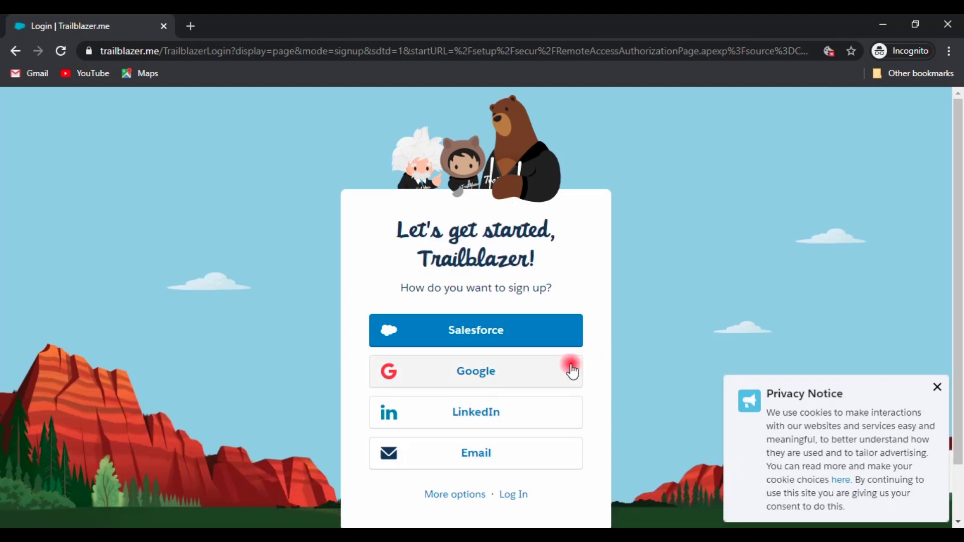
pyautogui.click(455, 386)
pyautogui.click(489, 390)
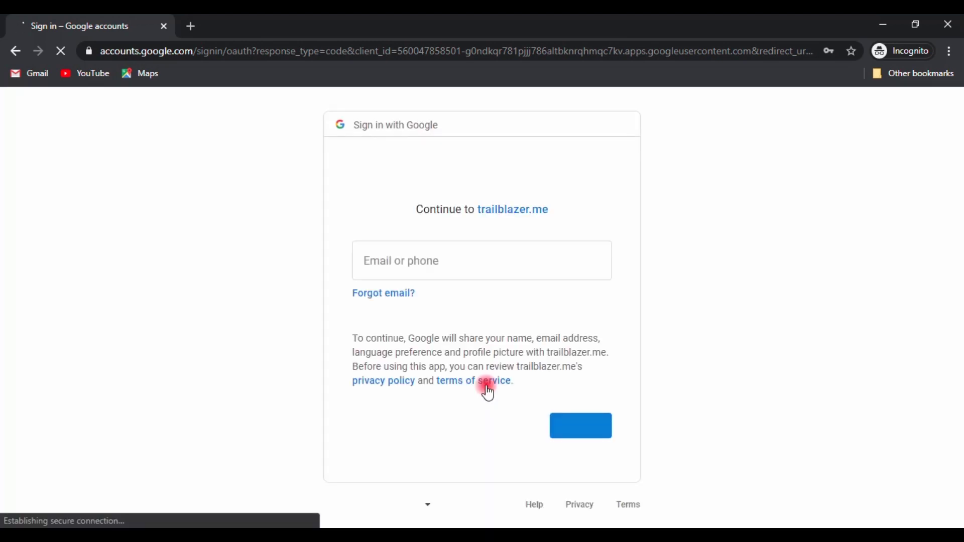
# Sign in to Google using the saved login from the autofill list
pyautogui.click(473, 266)
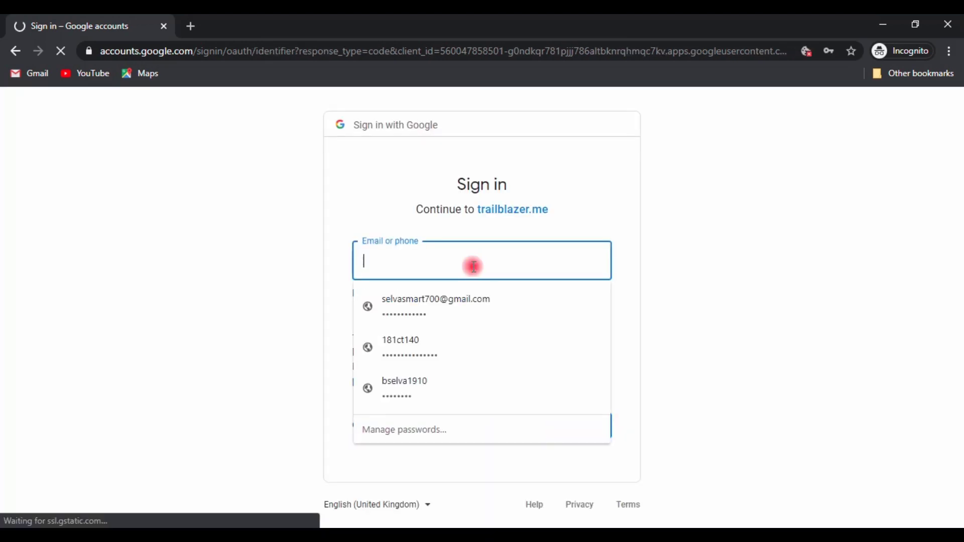
pyautogui.click(413, 341)
pyautogui.click(585, 428)
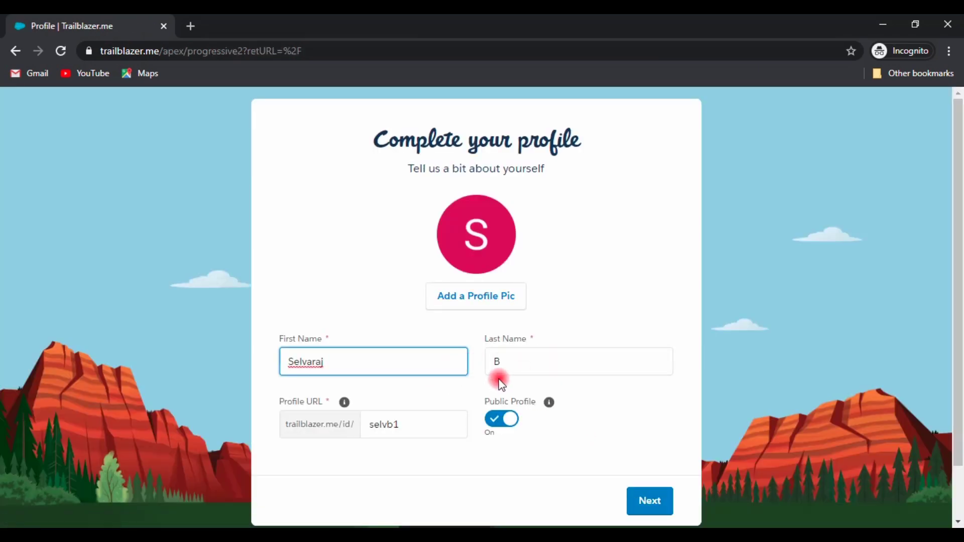
# Check the prefilled names, extend the profile URL ending with 'a' and 'b1', and continue
pyautogui.click(522, 361)
pyautogui.scroll(-2, 502, 297)
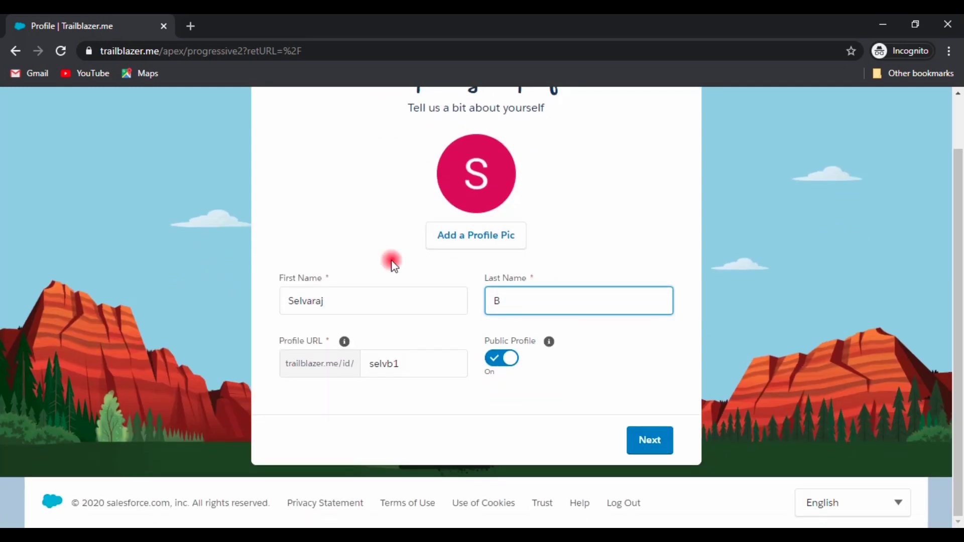
pyautogui.moveTo(324, 305); pyautogui.dragTo(298, 303)
pyautogui.click(512, 304)
pyautogui.click(420, 359)
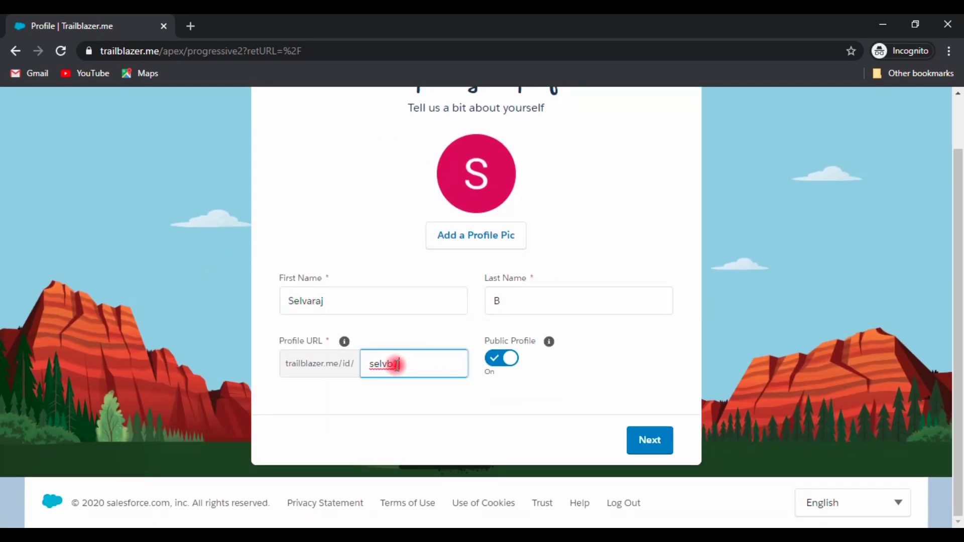
pyautogui.write('a')
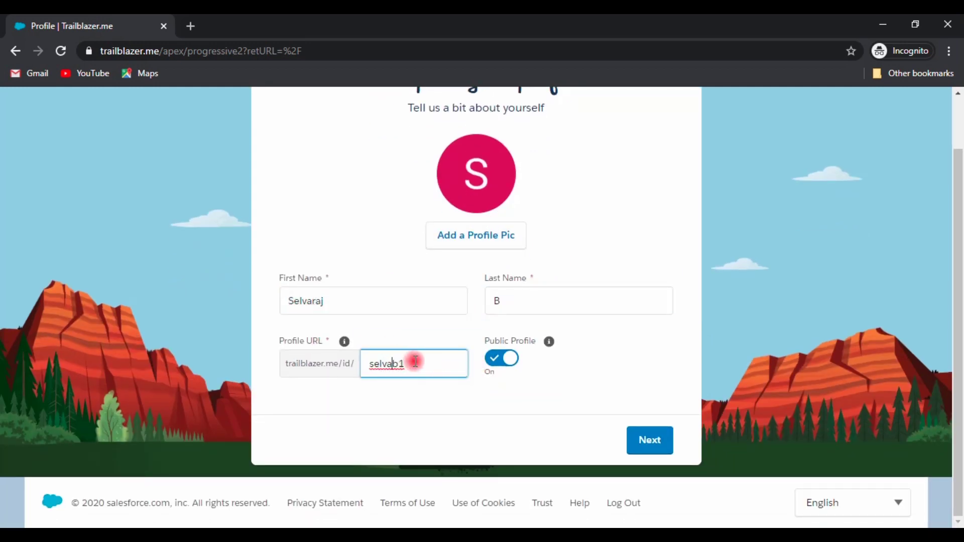
pyautogui.click(417, 365)
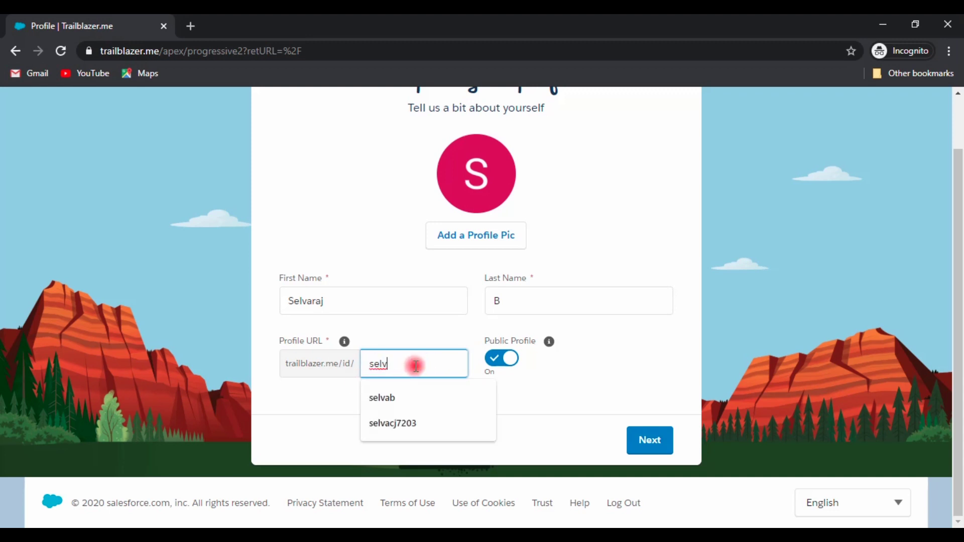
pyautogui.write('b1')
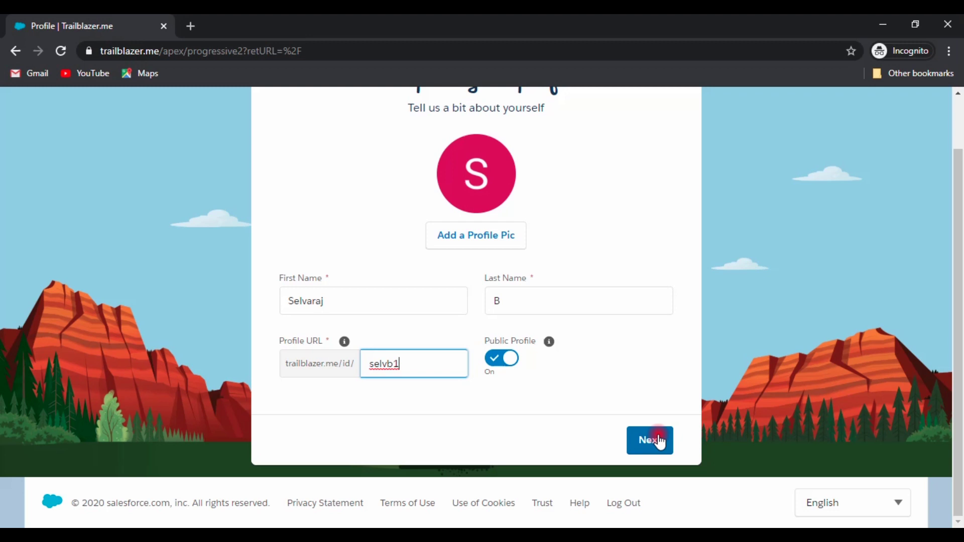
pyautogui.click(643, 445)
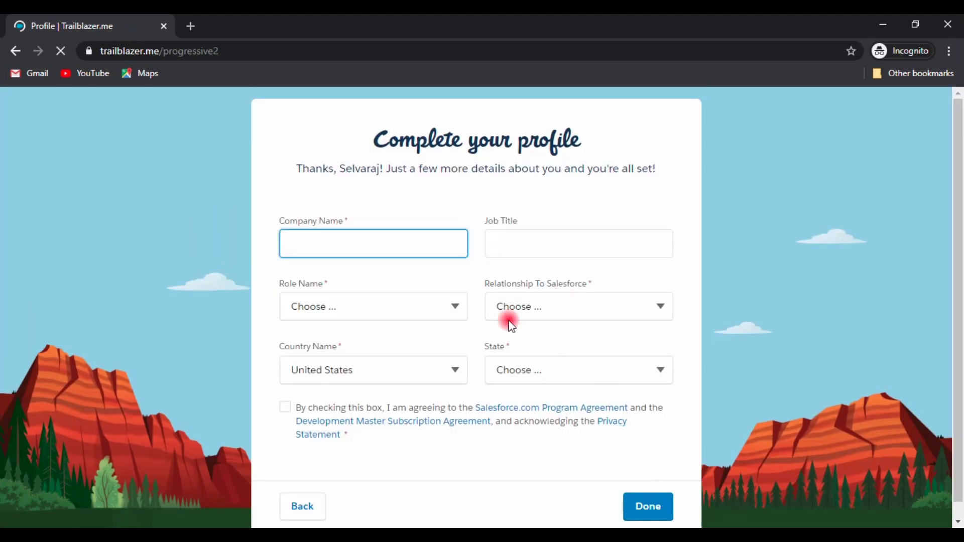
# Enter the college name starting 'Dr.' as Company Name and leave Job Title blank
pyautogui.click(387, 248)
pyautogui.write('Dr.N.G.P. Arts and Science Collge')
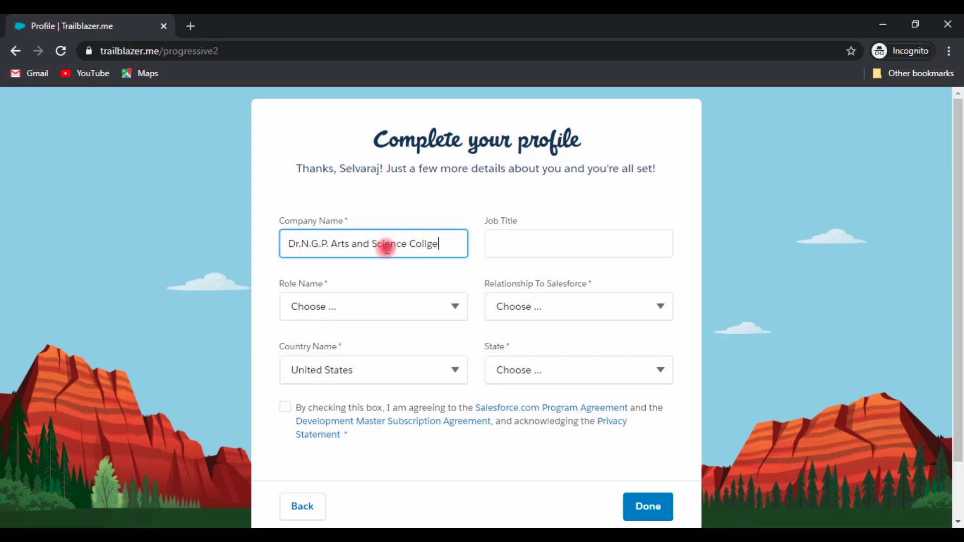
pyautogui.press('Tab')
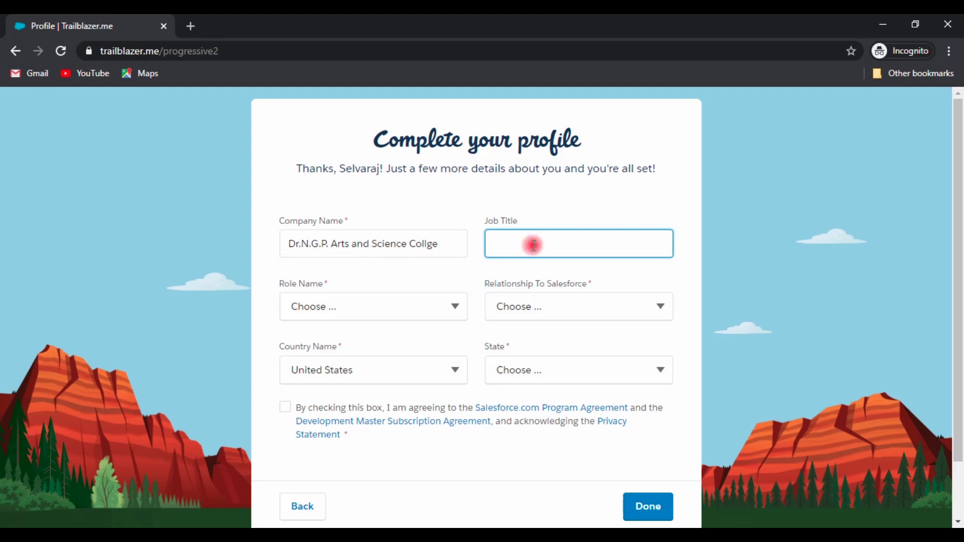
pyautogui.write('optional')
pyautogui.press('BackSpace')
pyautogui.press('BackSpace')
pyautogui.press('BackSpace')
pyautogui.press('BackSpace')
pyautogui.press('BackSpace')
pyautogui.press('BackSpace')
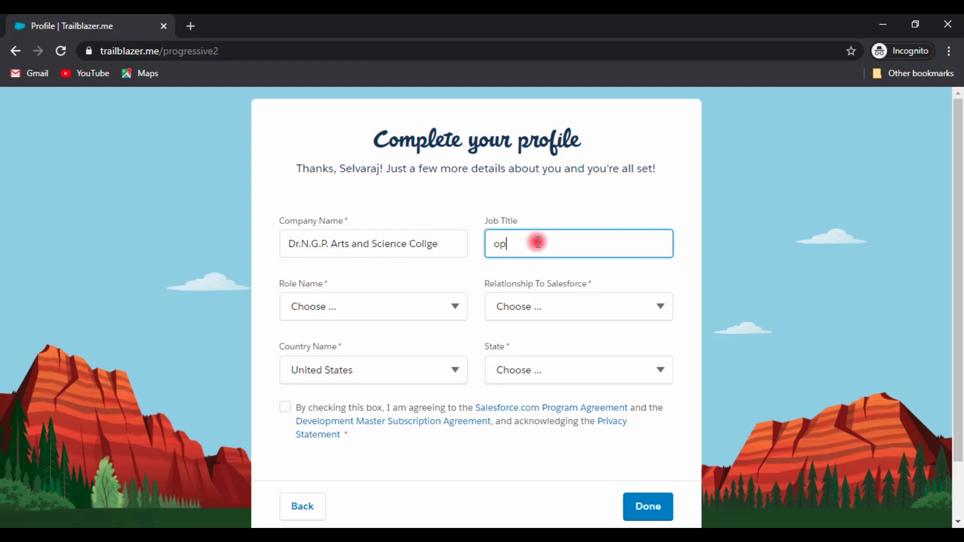
# Set the role to Student, Salesforce relationship to Customer, and country to India
pyautogui.click(448, 306)
pyautogui.click(371, 487)
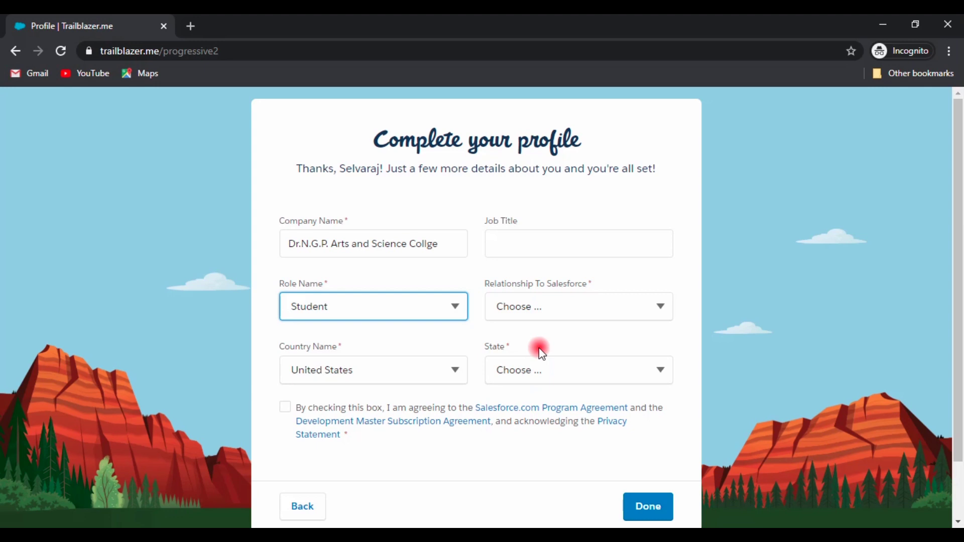
pyautogui.click(555, 307)
pyautogui.click(553, 341)
pyautogui.click(411, 370)
pyautogui.write('india')
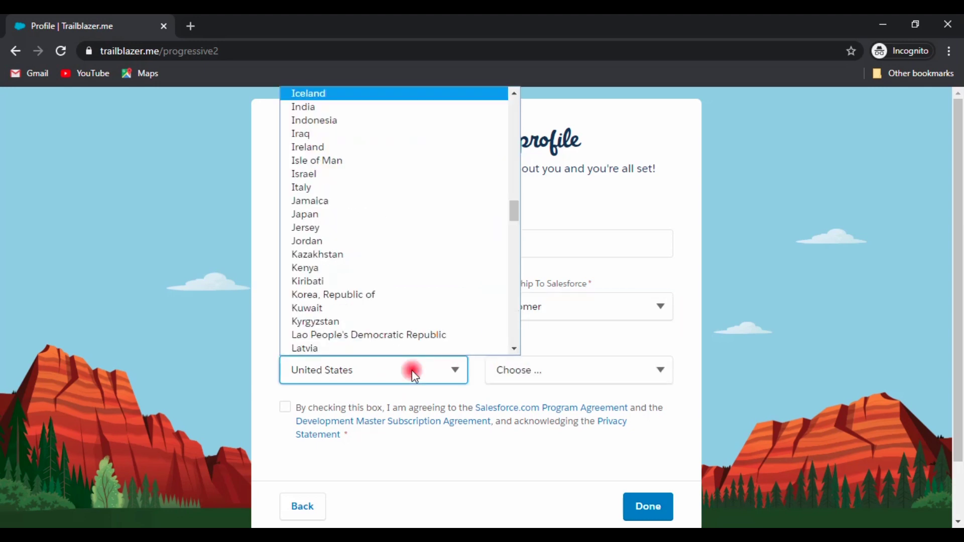
pyautogui.press('Return')
# Set the state to Tamil Nadu, accept the program agreements, and submit the profile
pyautogui.click(556, 372)
pyautogui.write('t')
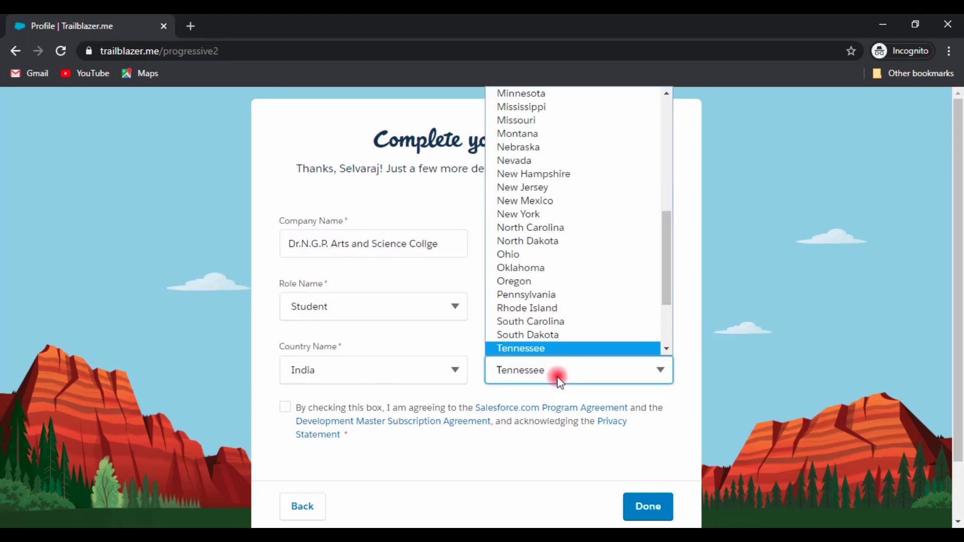
pyautogui.click(558, 379)
pyautogui.click(521, 379)
pyautogui.click(430, 379)
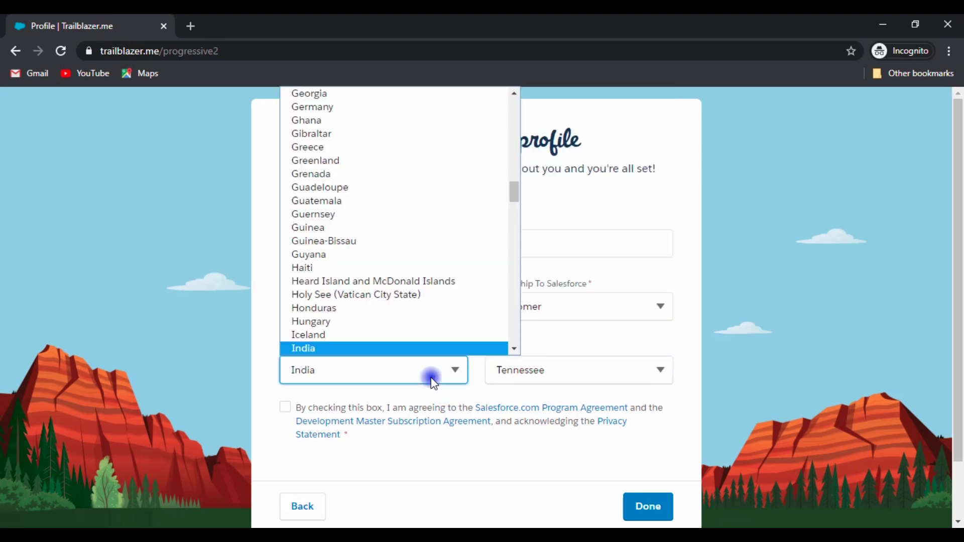
pyautogui.scroll(-1, 374, 342)
pyautogui.click(373, 342)
pyautogui.click(572, 369)
pyautogui.write('t')
pyautogui.click(575, 368)
pyautogui.click(285, 407)
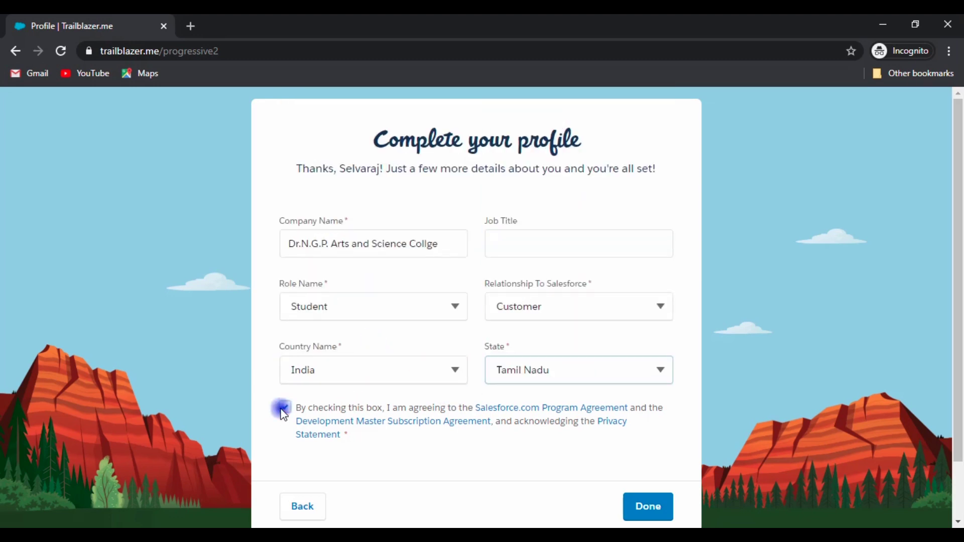
pyautogui.click(653, 508)
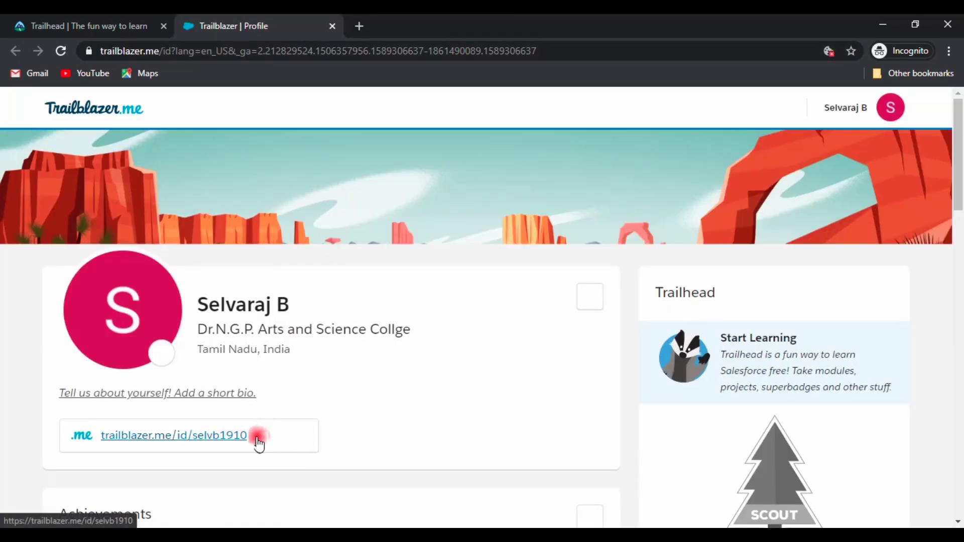
# Copy the trailblazer.me profile link with the copy icon beside it
pyautogui.click(303, 442)
# Switch to the Learnathon form and select its web address
pyautogui.moveTo(425, 150)
pyautogui.mouseDown()
pyautogui.moveTo(382, 151)
pyautogui.moveTo(411, 157)
pyautogui.mouseUp()
pyautogui.click(884, 24)
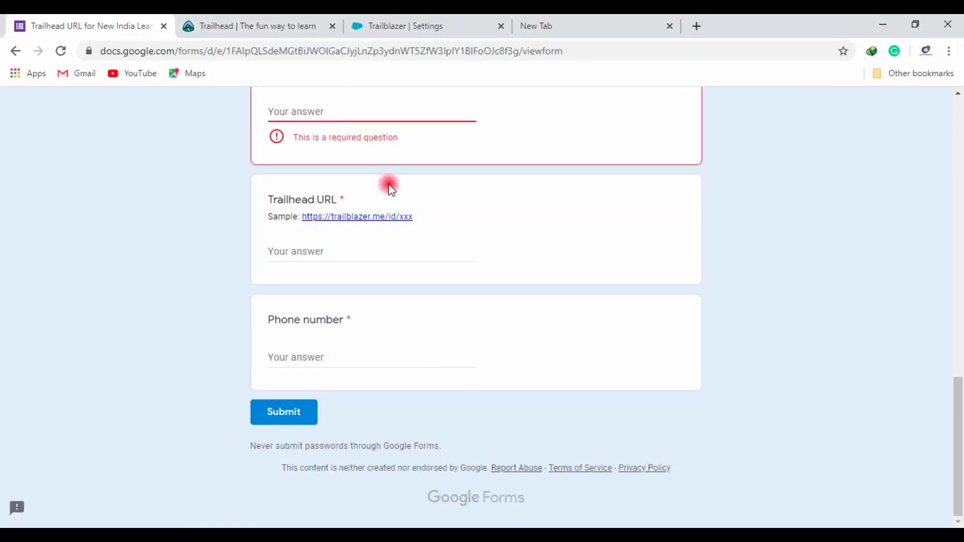
pyautogui.scroll(10, 387, 186)
pyautogui.click(577, 54)
pyautogui.moveTo(576, 54); pyautogui.dragTo(621, 47)
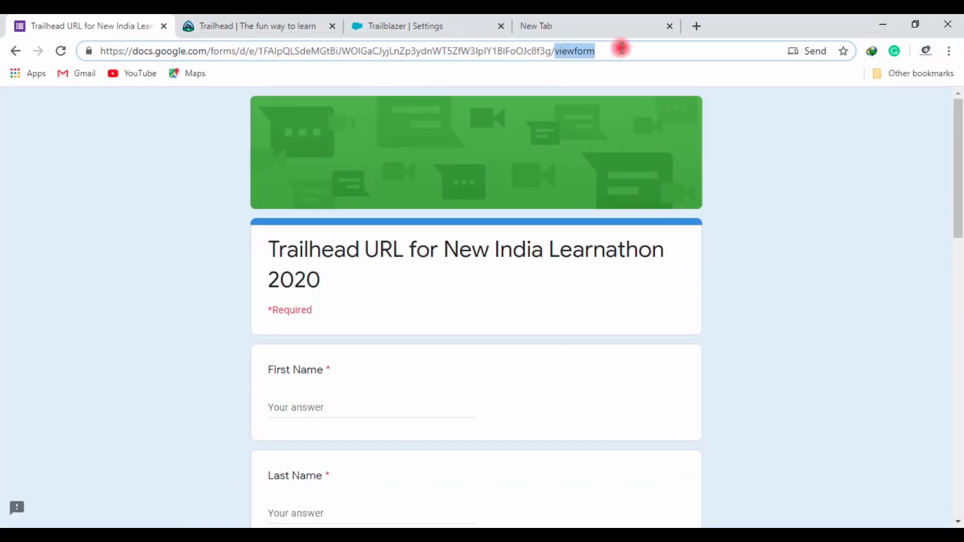
# Enter first and last name, college 'Dr.N.G.P. Arts and Science College', and gender Male
pyautogui.click(376, 406)
pyautogui.write('Selvara')
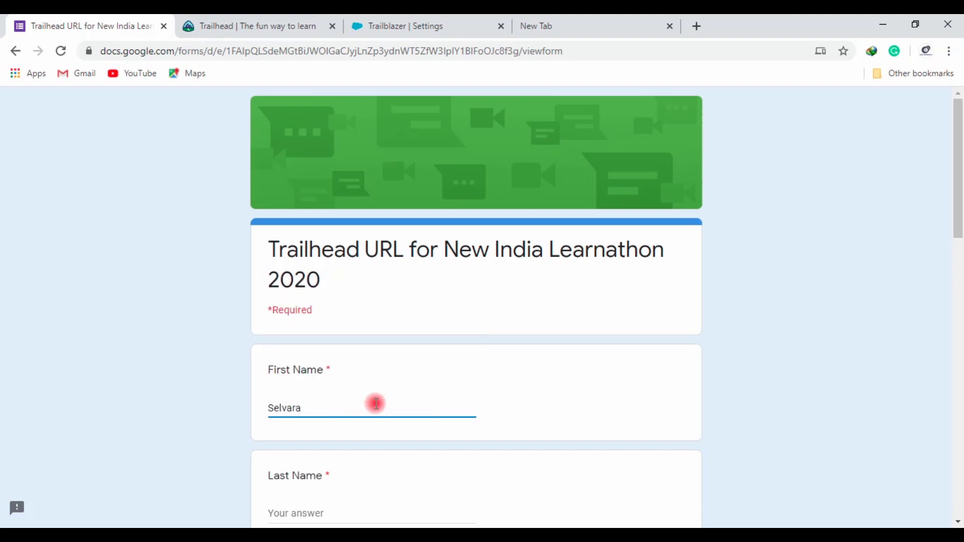
pyautogui.write('j')
pyautogui.press('Tab')
pyautogui.write('B')
pyautogui.press('Tab')
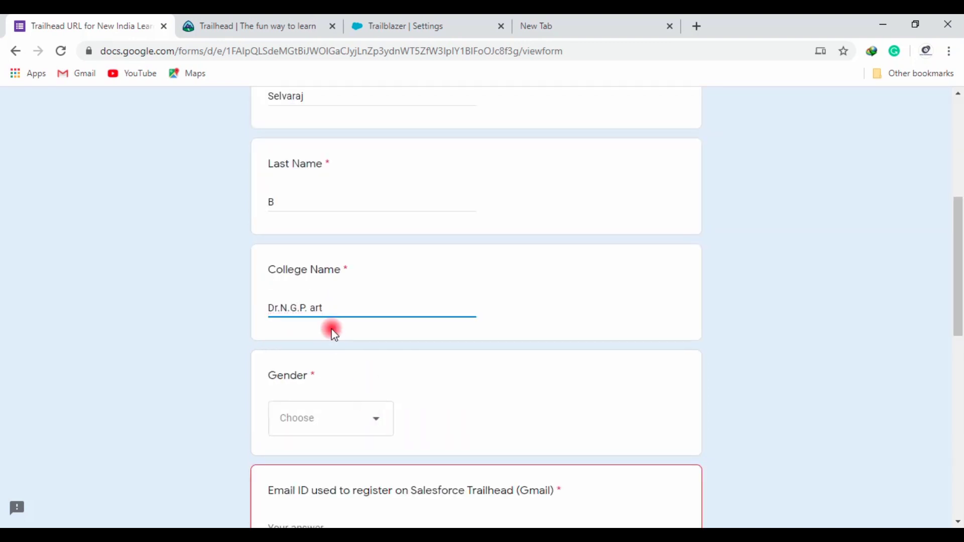
pyautogui.write('Dr.N.G.P. Arts and Science Colle')
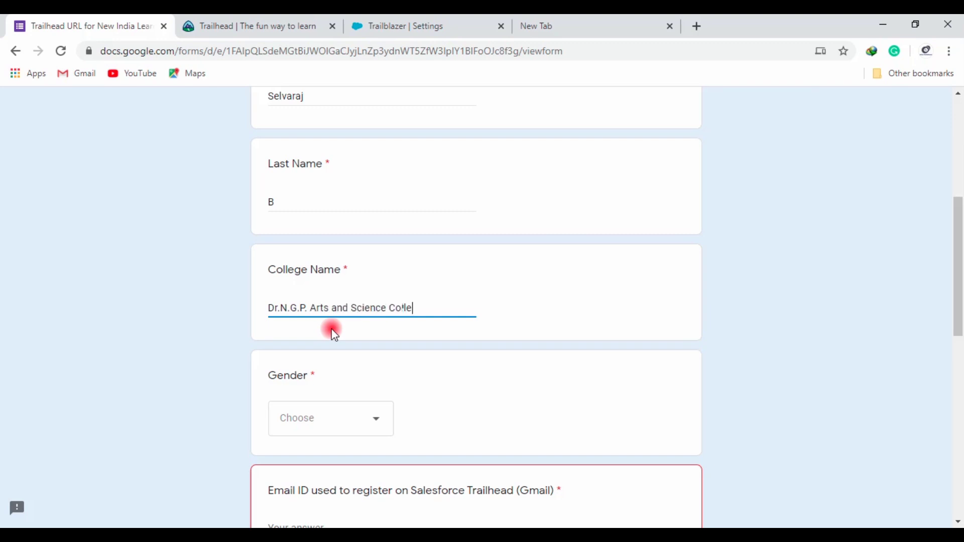
pyautogui.write('ge')
pyautogui.click(362, 416)
pyautogui.click(351, 454)
pyautogui.scroll(-5, 361, 360)
# Fill in both e-mail addresses, paste the profile URL, and autofill the phone number
pyautogui.click(338, 245)
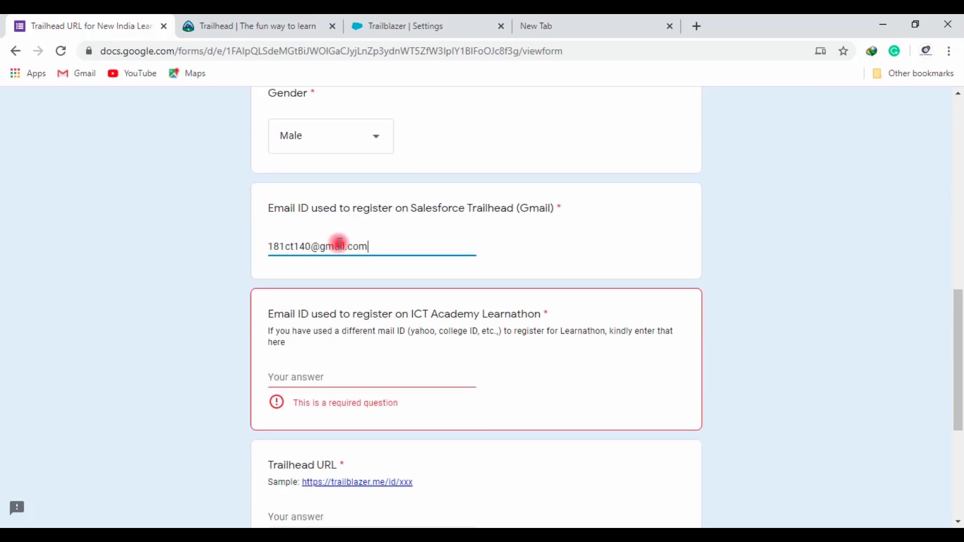
pyautogui.click(416, 373)
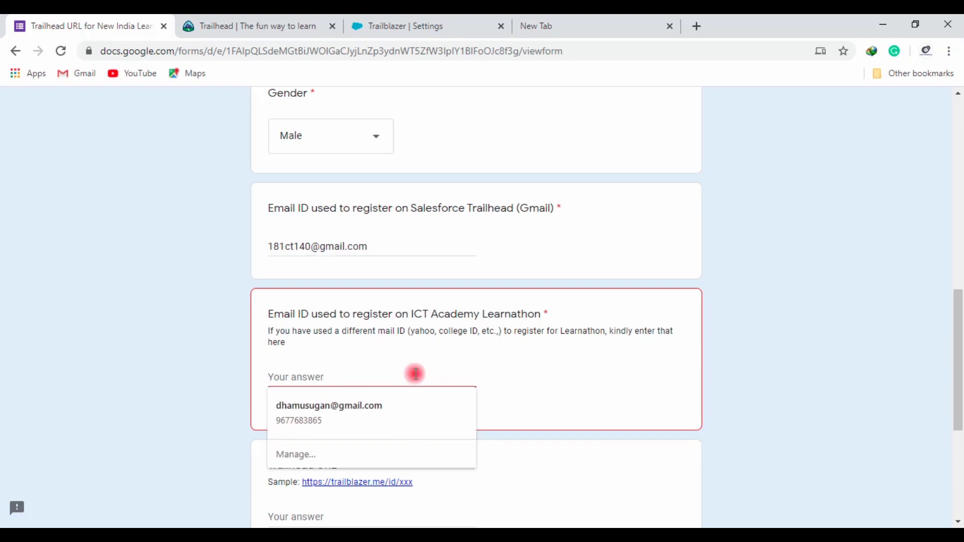
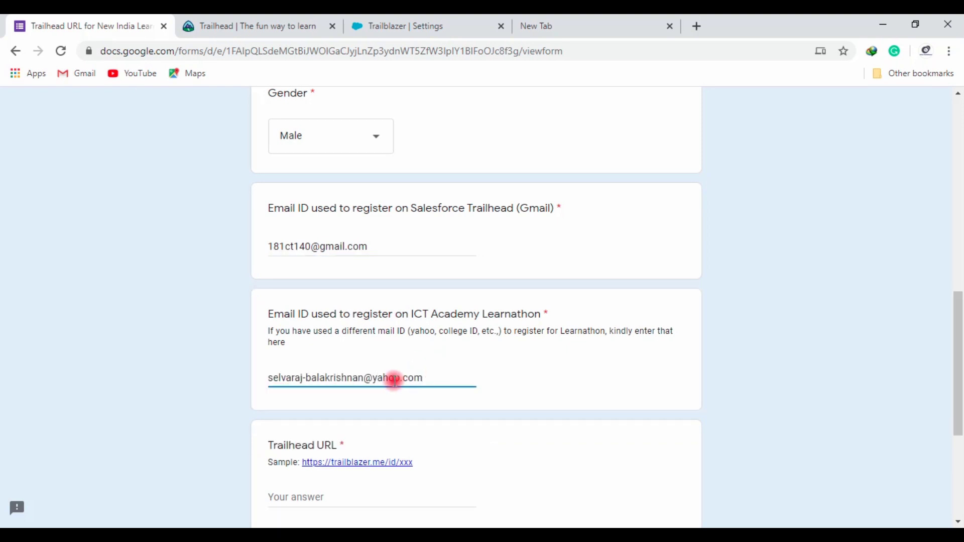
pyautogui.scroll(-4, 394, 381)
pyautogui.click(351, 279)
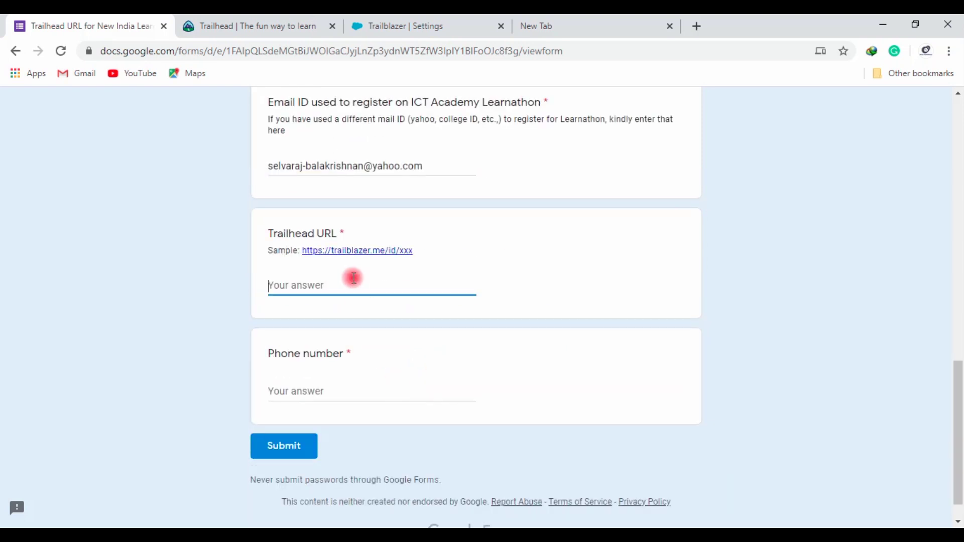
pyautogui.hotkey('ctrl', 'v')
pyautogui.moveTo(426, 287); pyautogui.dragTo(273, 286)
pyautogui.click(358, 393)
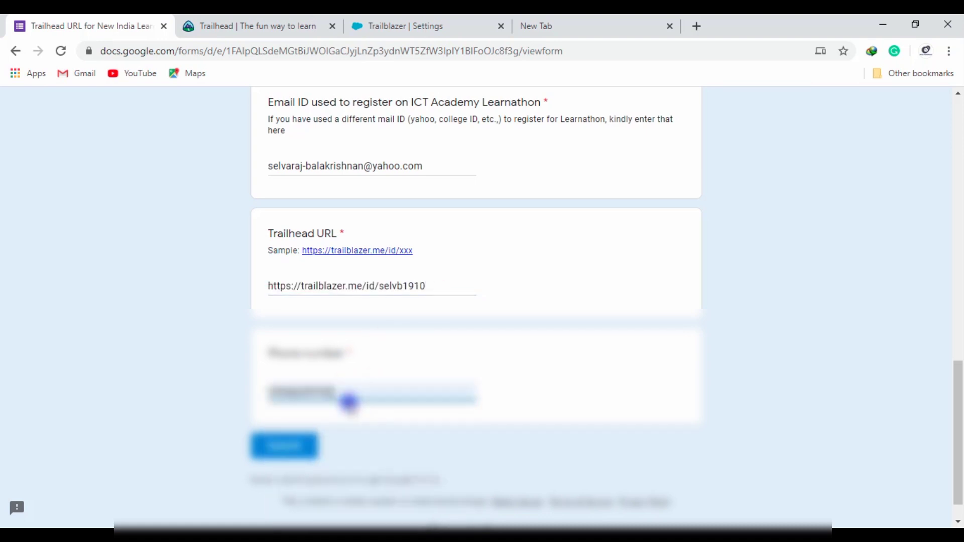
pyautogui.click(360, 430)
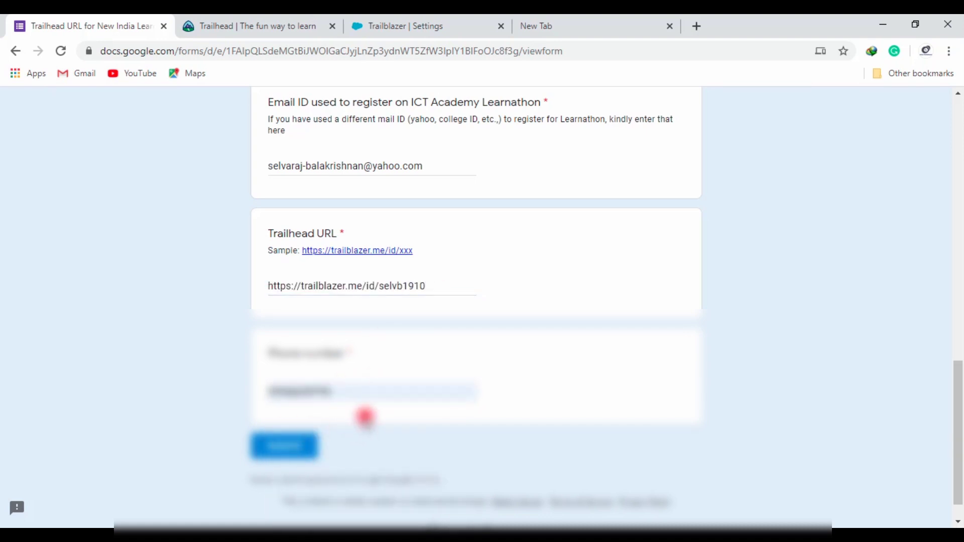
pyautogui.scroll(15, 415, 334)
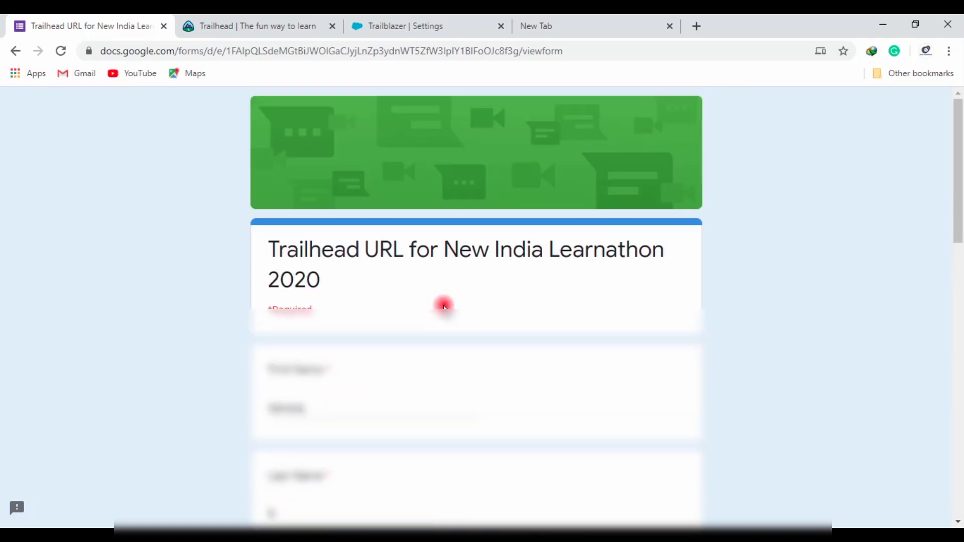
# Copy the saved trailmix link from the notes and browse the Become Job Ready for Developer Trailmix 1 page
pyautogui.click(449, 19)
pyautogui.hotkey('alt', 'Tab')
pyautogui.moveTo(833, 295); pyautogui.dragTo(760, 217)
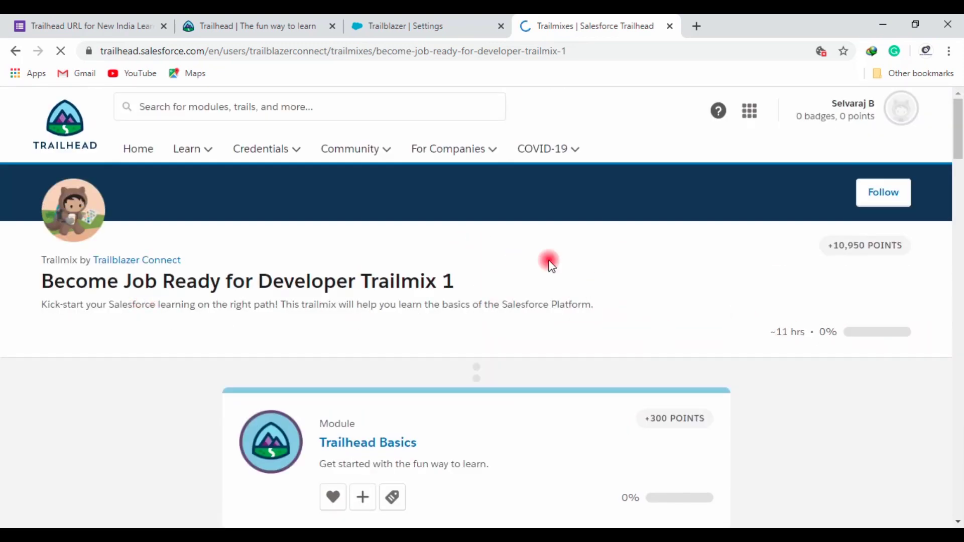
pyautogui.moveTo(467, 281)
pyautogui.mouseDown()
pyautogui.moveTo(44, 274)
pyautogui.moveTo(497, 291)
pyautogui.moveTo(105, 282)
pyautogui.moveTo(482, 288)
pyautogui.mouseUp()
pyautogui.scroll(-2, 795, 262)
pyautogui.scroll(-20, 331, 266)
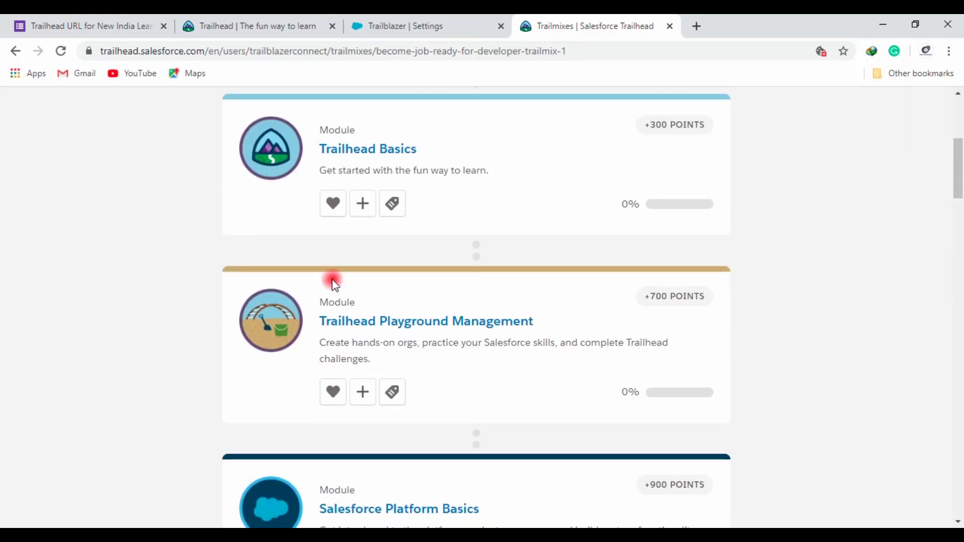
pyautogui.scroll(20, 331, 266)
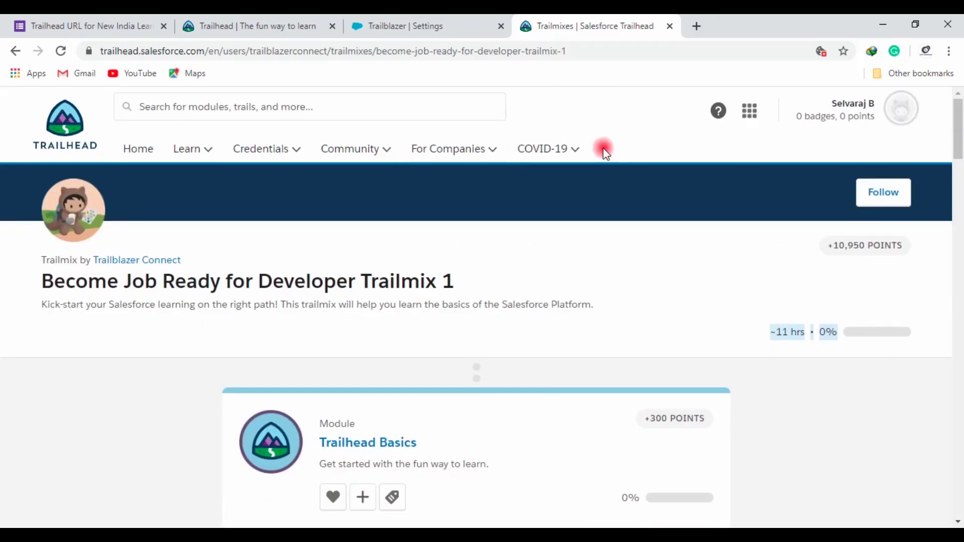